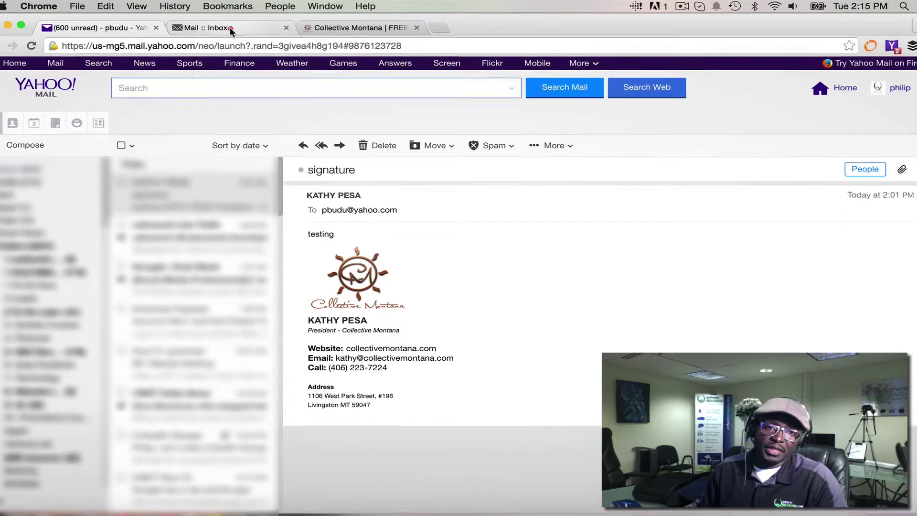
From the Horde Mail inbox tab, open Preferences > Mail through the gear menu
left_click(224, 27)
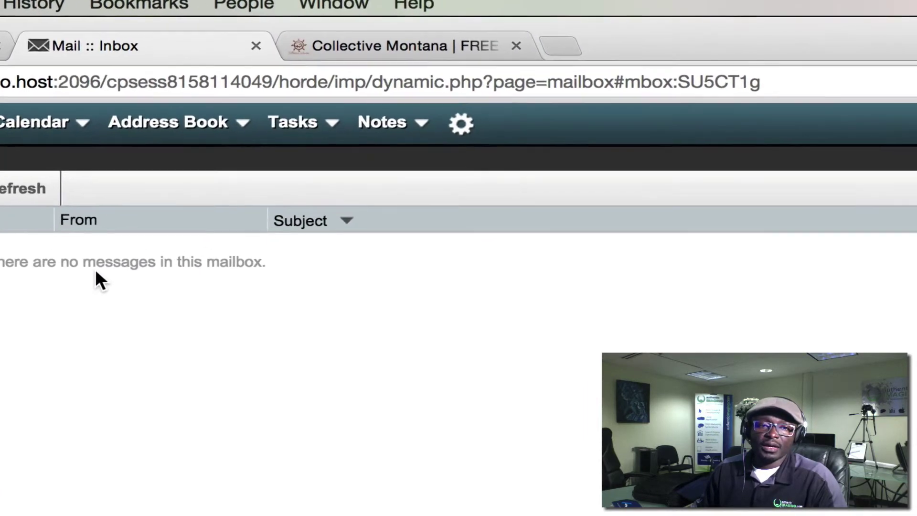
mouse_move(466, 126)
mouse_move(469, 144)
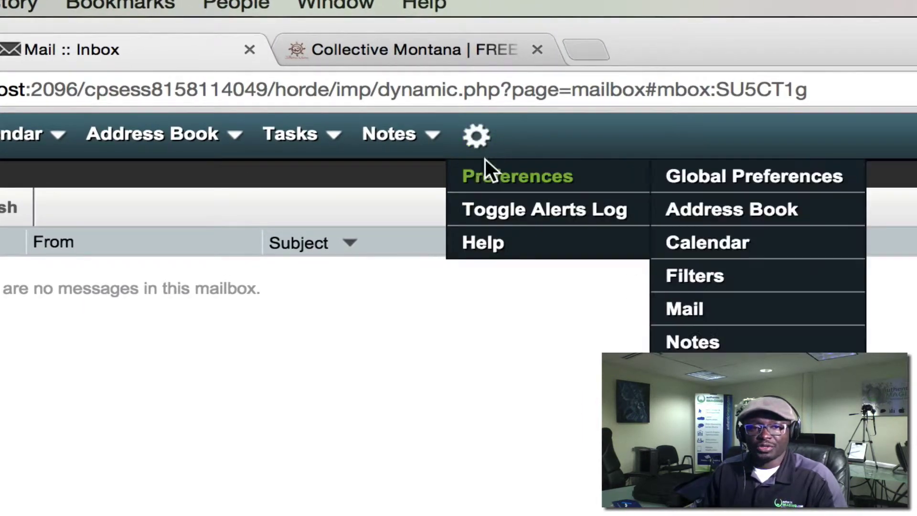
left_click(702, 317)
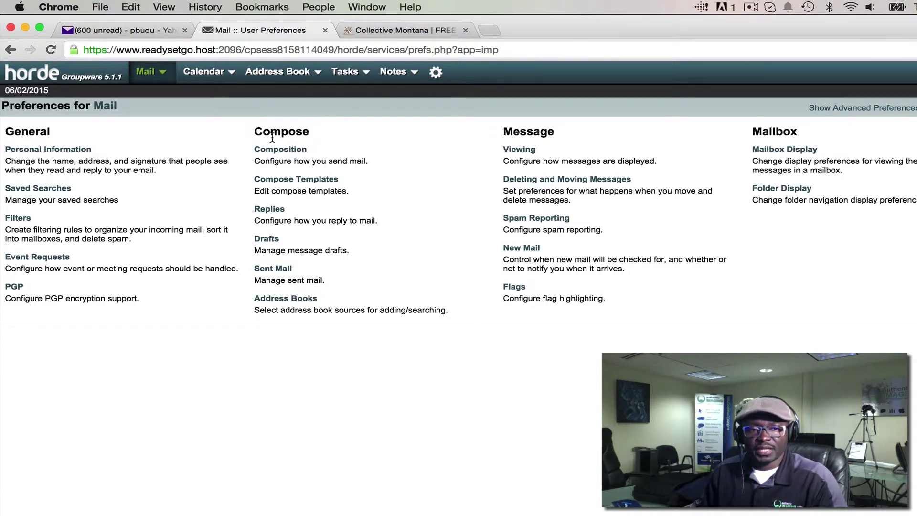
Save Rich Text (HTML) as the Composition default compose method and go back to the overview
left_click(282, 150)
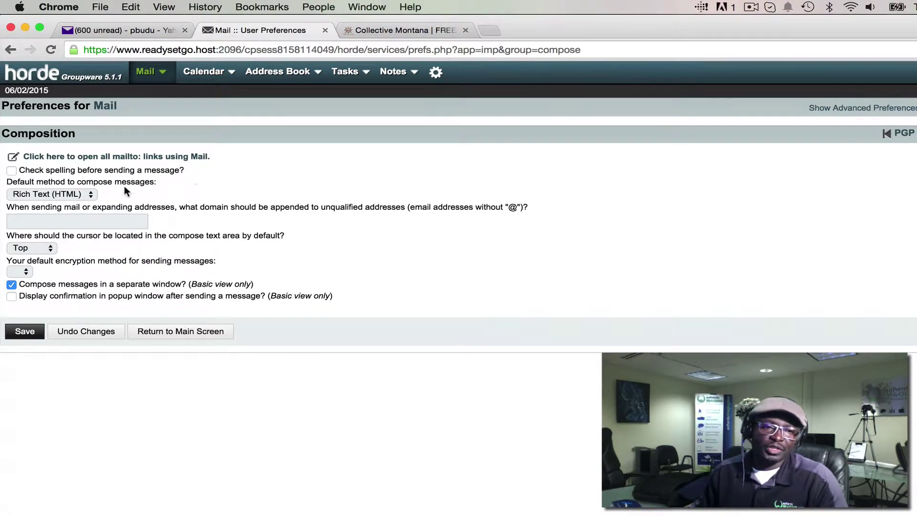
left_click(88, 192)
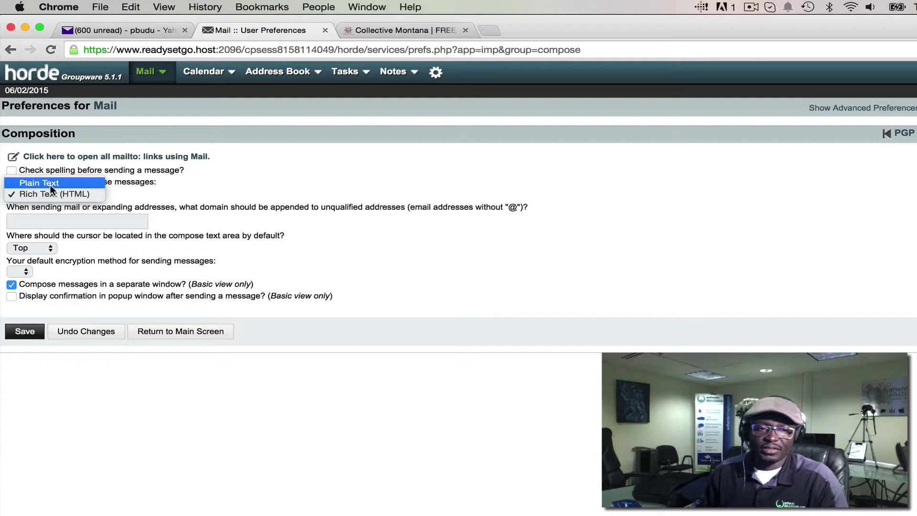
left_click(68, 192)
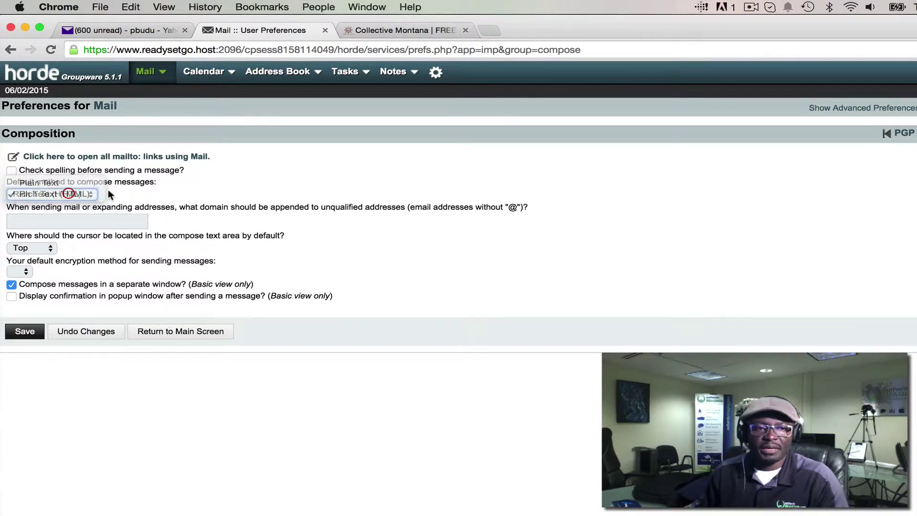
left_click(25, 331)
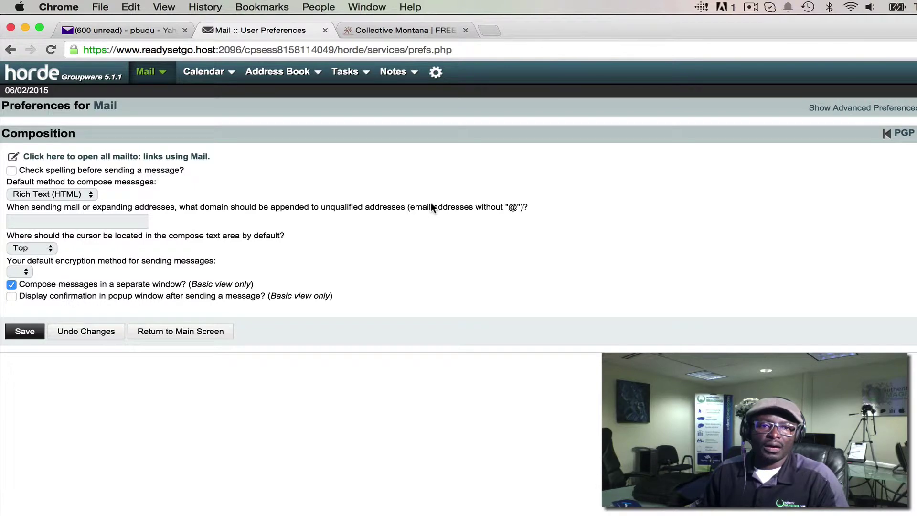
left_click(171, 331)
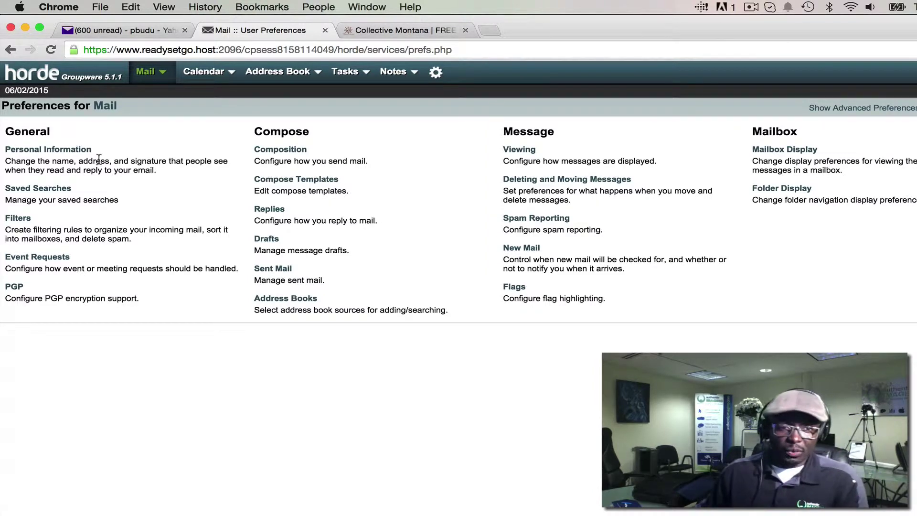
Open Personal Information and select the text in the identity's full name field
left_click(49, 151)
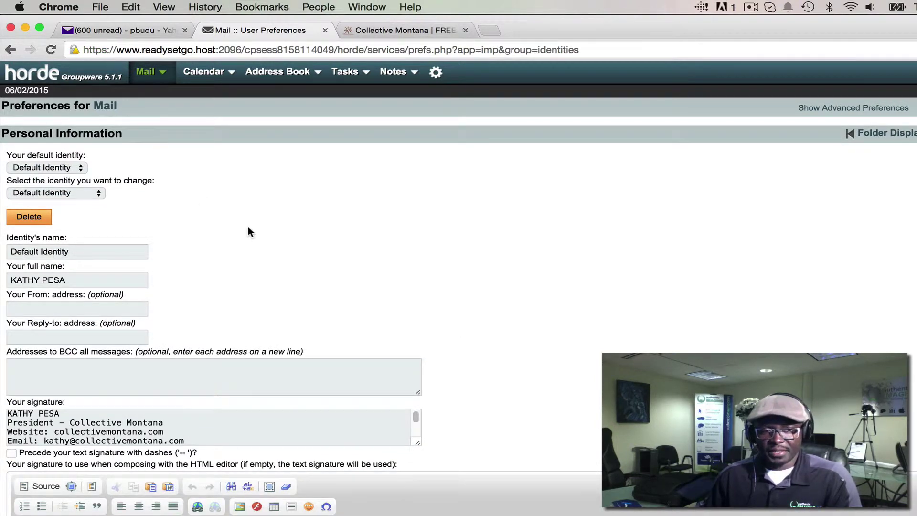
scroll(247, 227, "down", 1)
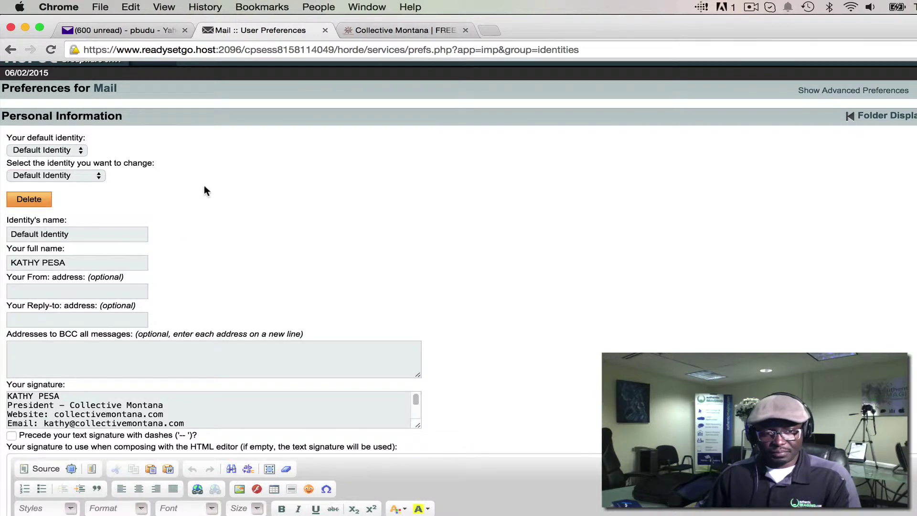
scroll(224, 229, "down", 1)
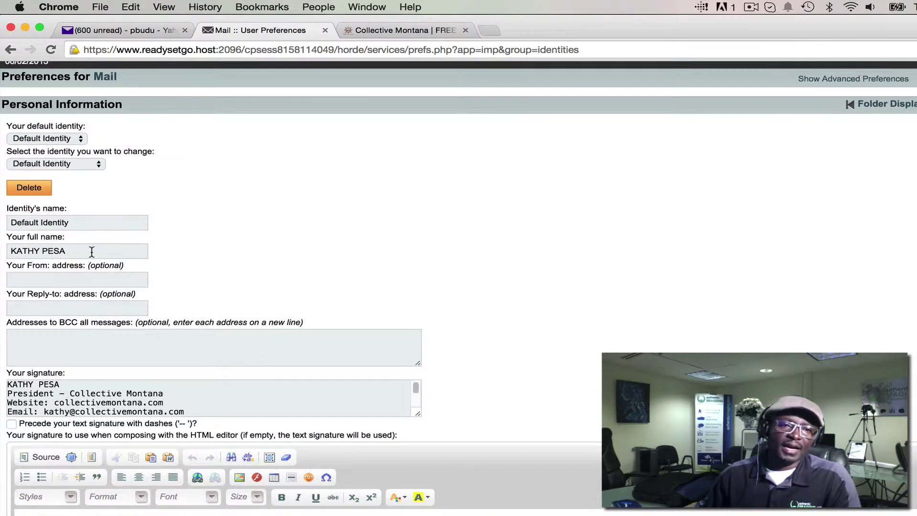
left_click_drag(105, 252, 2, 250)
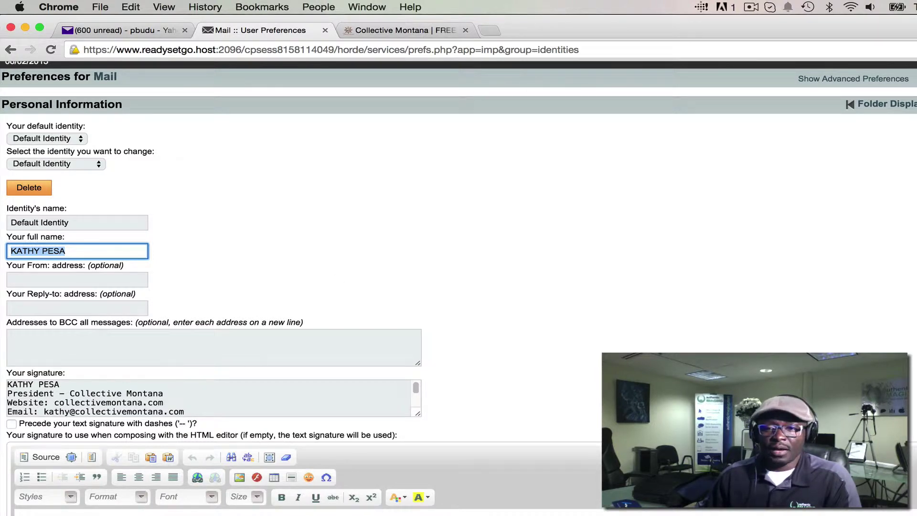
Select the logo in the HTML signature and open its Image Properties, showing the 150×125 PNG
scroll(305, 286, "down", 5)
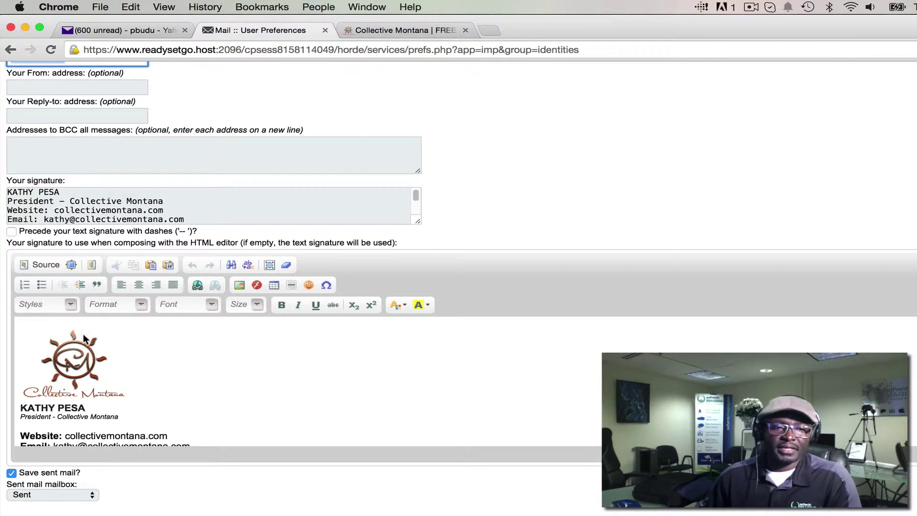
scroll(64, 363, "down", 1)
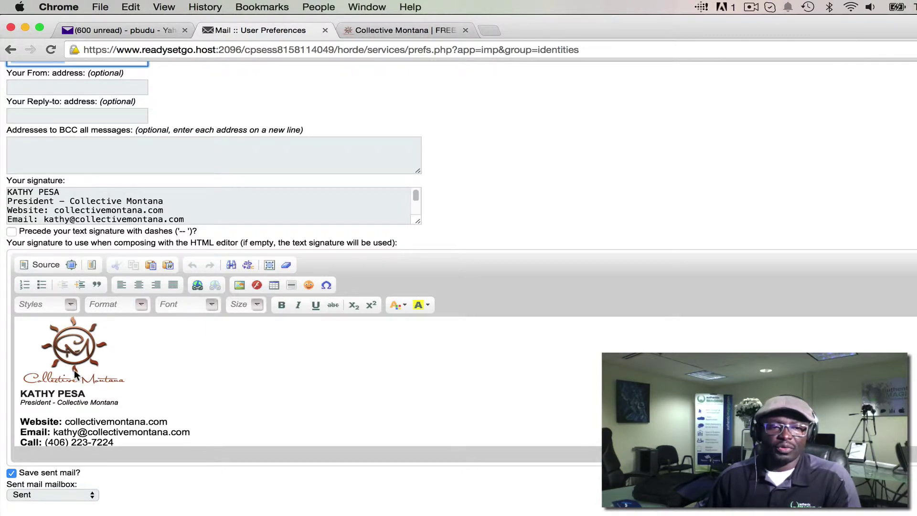
scroll(78, 378, "up", 1)
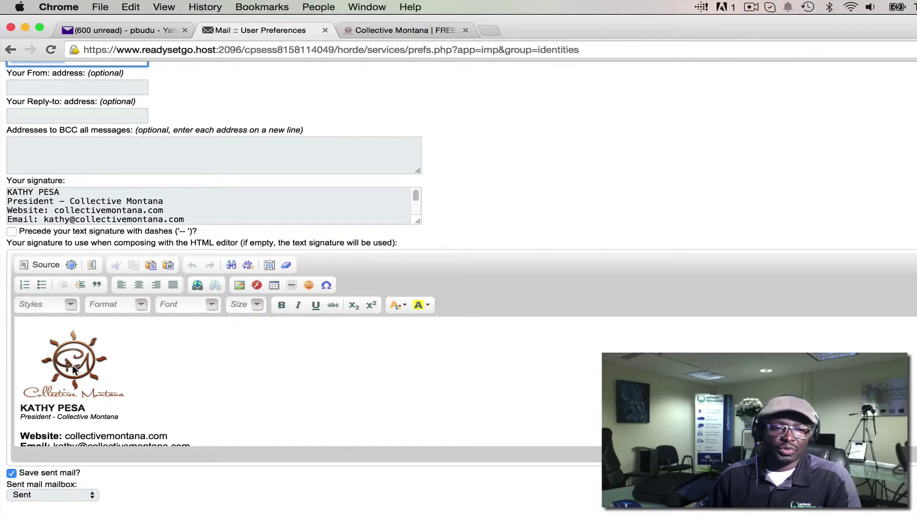
left_click(72, 363)
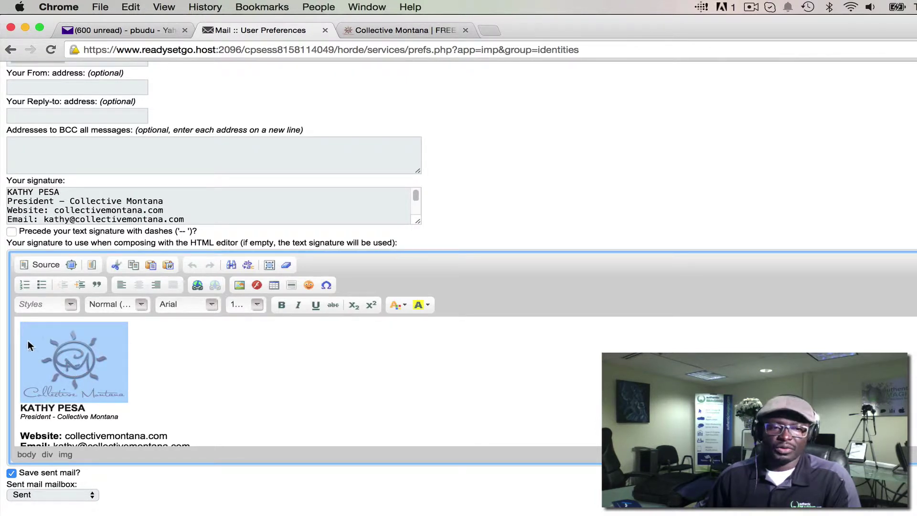
left_click(239, 286)
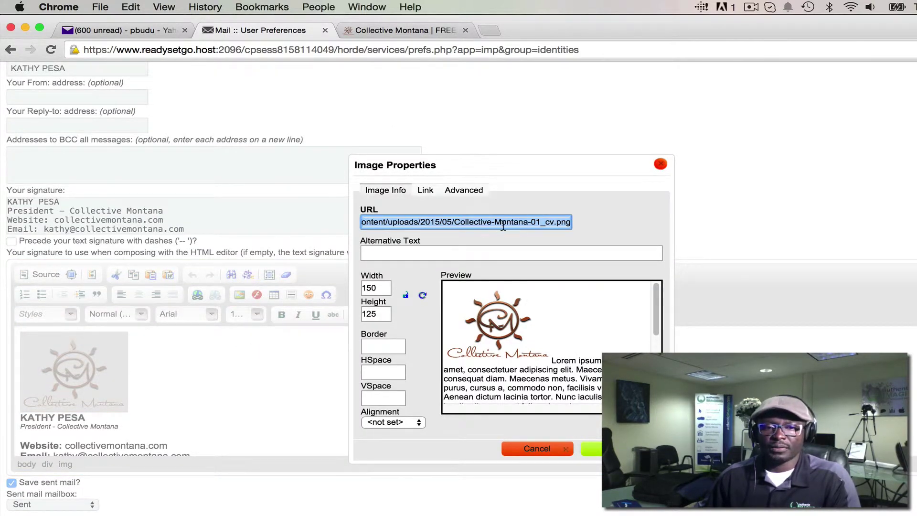
Open the Collective Montana logo, Collective-Montana-01_cv.png, in a new tab and select its URL
left_click(400, 28)
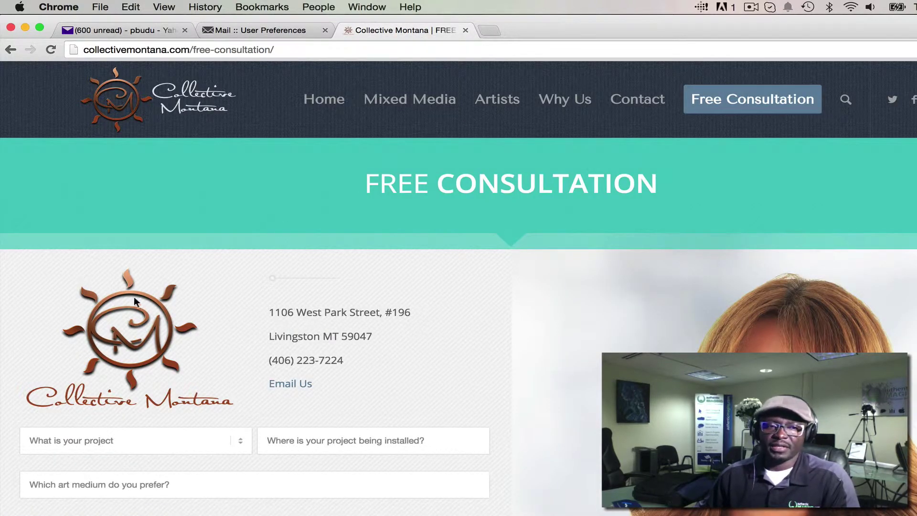
right_click(116, 346)
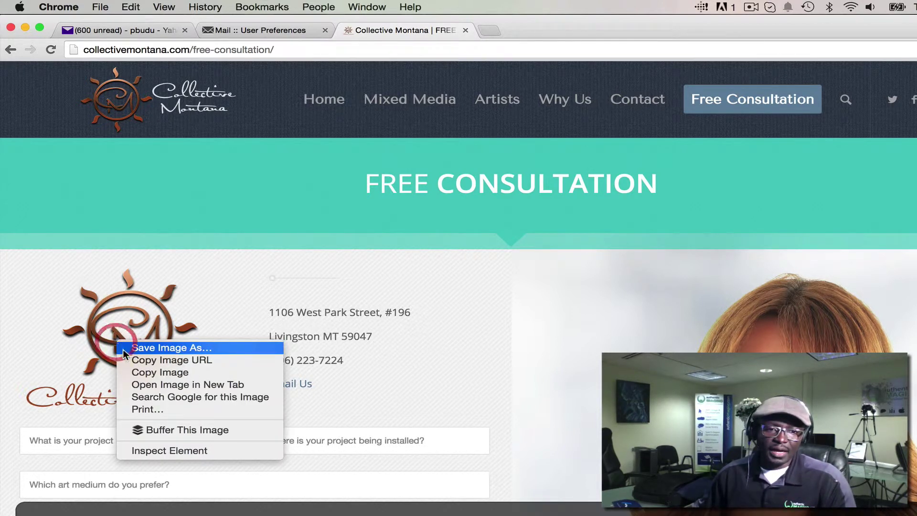
left_click(160, 386)
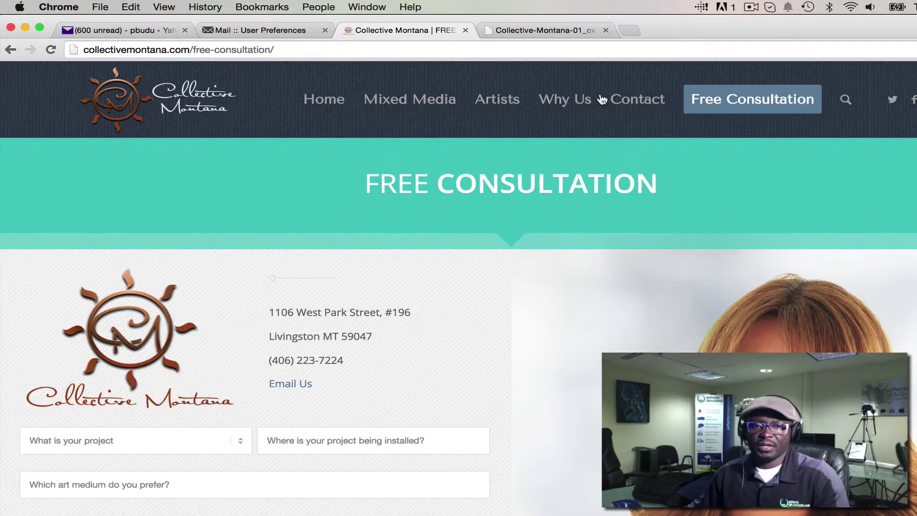
left_click(534, 30)
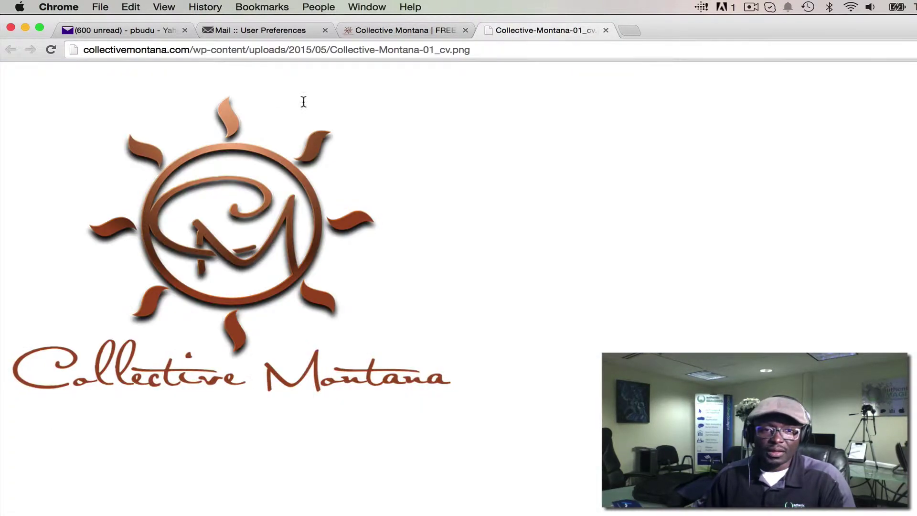
left_click(485, 50)
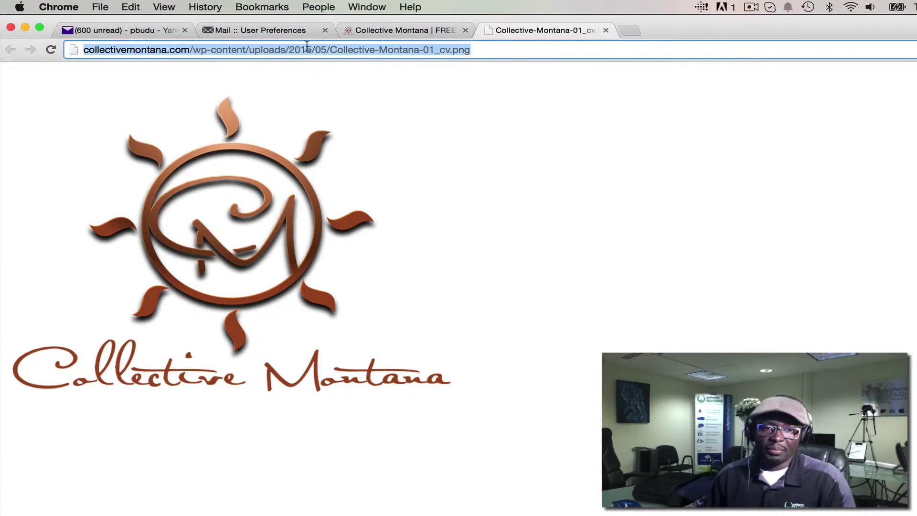
Cancel the logo's Image Properties unchanged and scroll through the HTML signature to review it
left_click(250, 28)
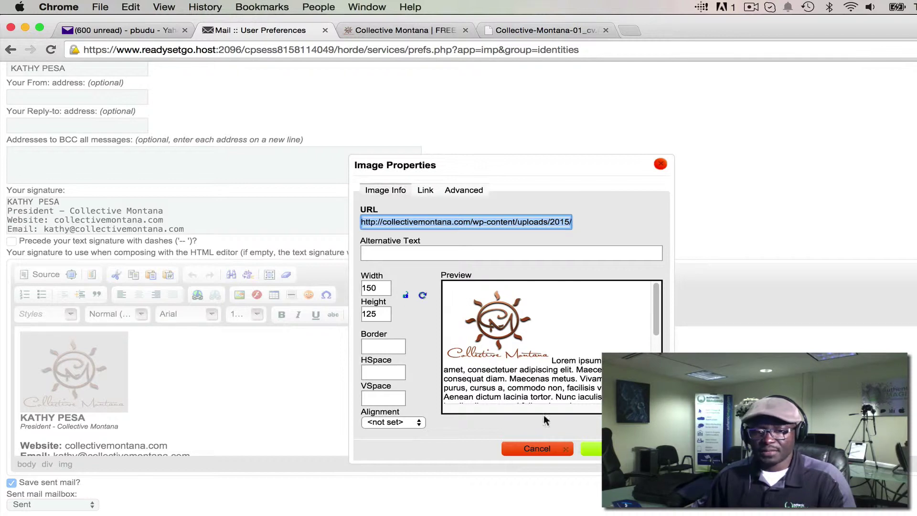
left_click(537, 448)
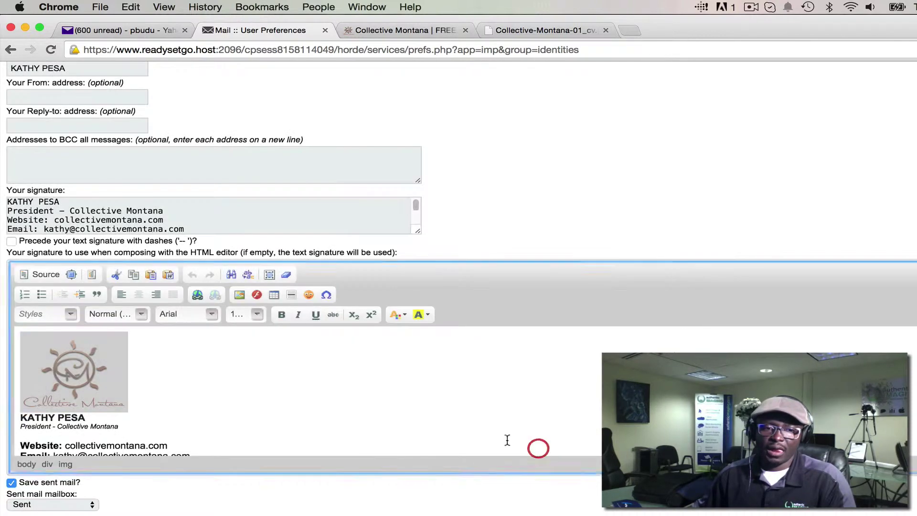
scroll(173, 406, "down", 2)
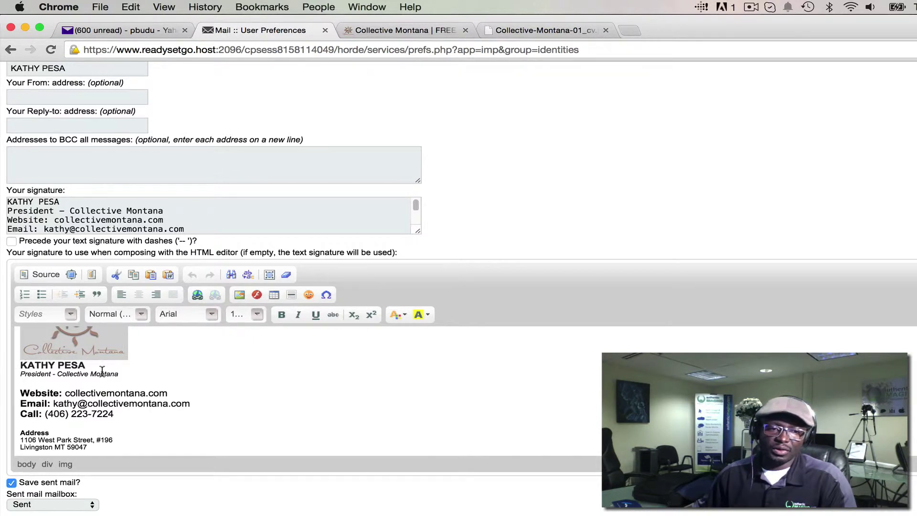
scroll(77, 422, "down", 1)
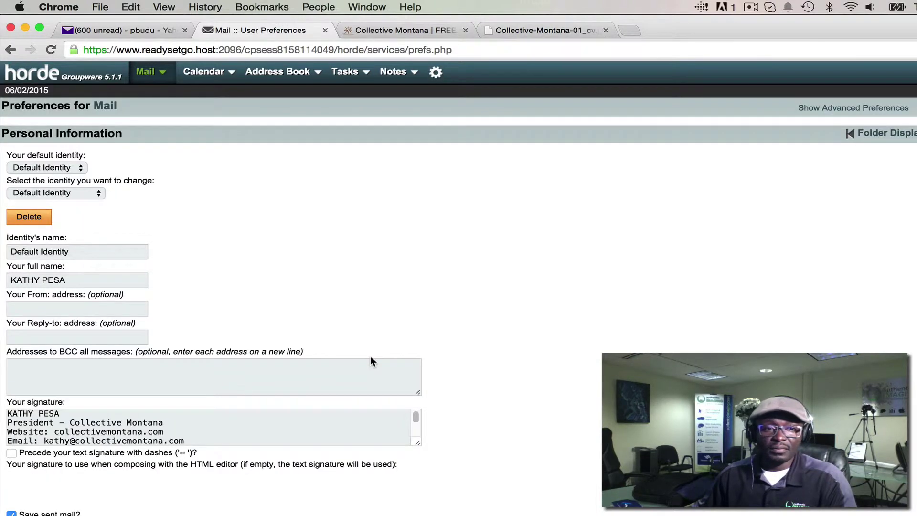
From the Mail inbox, open a new message, click into its empty body, then close it unsent
left_click(147, 76)
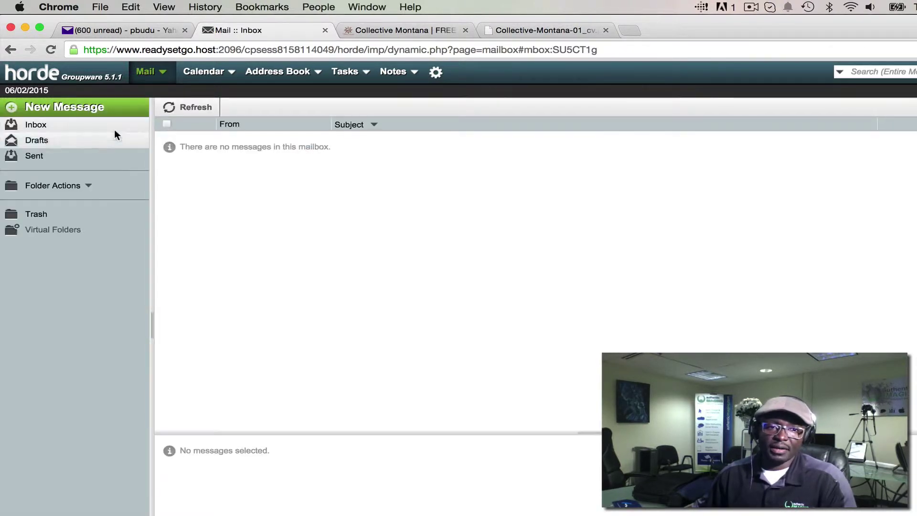
left_click(91, 106)
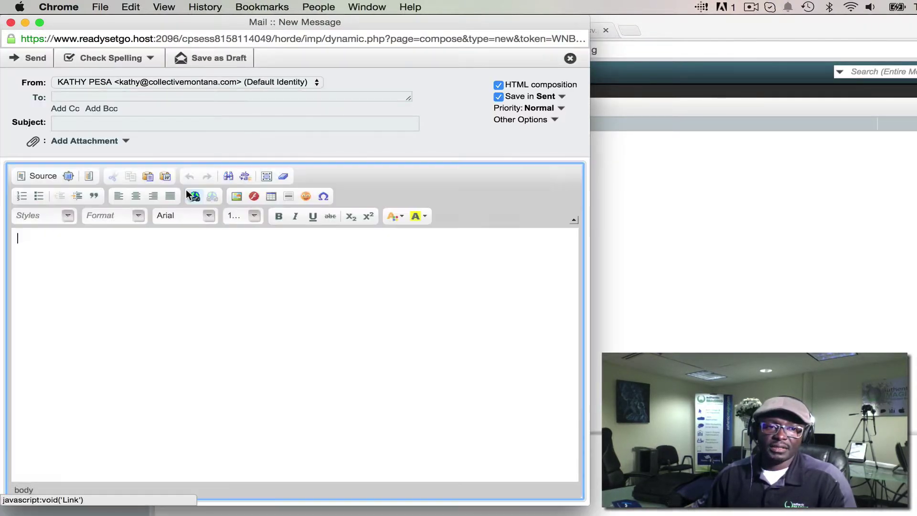
left_click(33, 246)
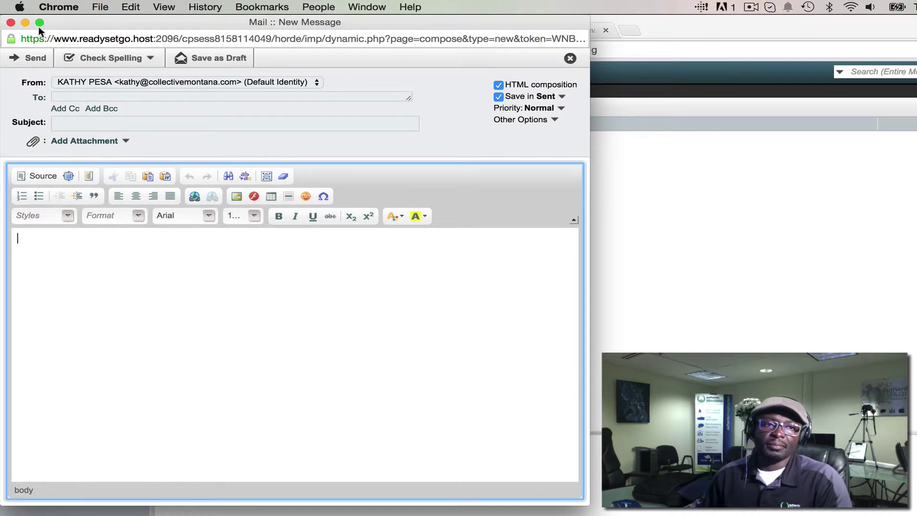
left_click(10, 23)
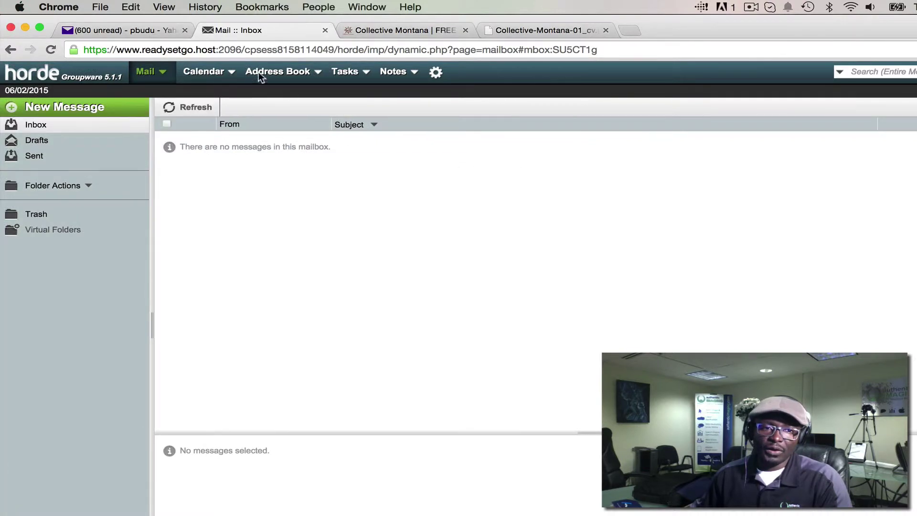
Switch to the Yahoo Mail tab to view the received 'signature' test email with the logo
left_click(121, 27)
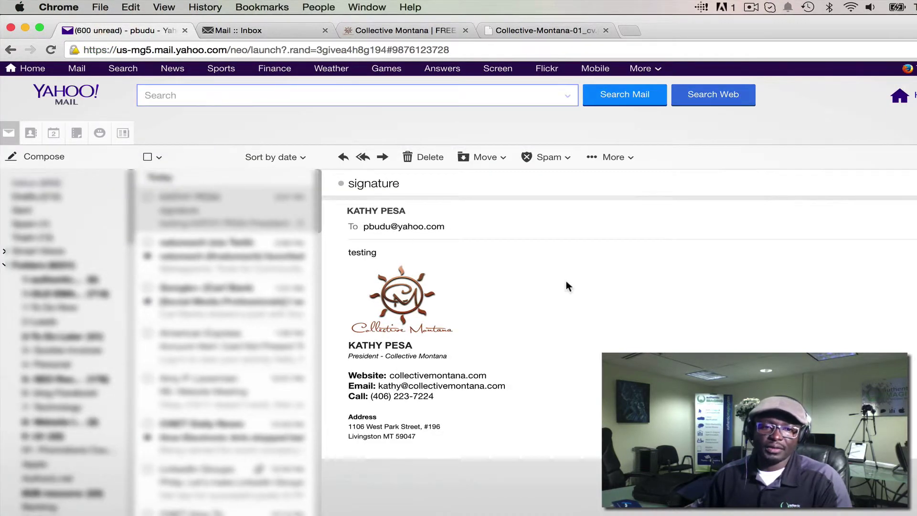